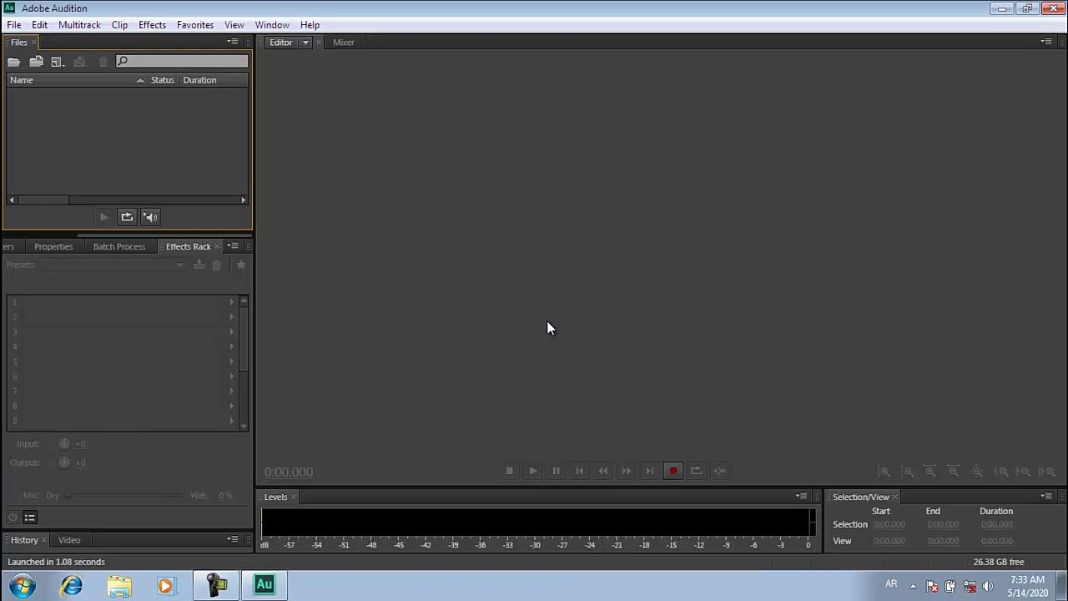
Record about 26 seconds of audio into a new 44100 Hz stereo file named Untitled 1 with 32 (float) bit depth
click(672, 472)
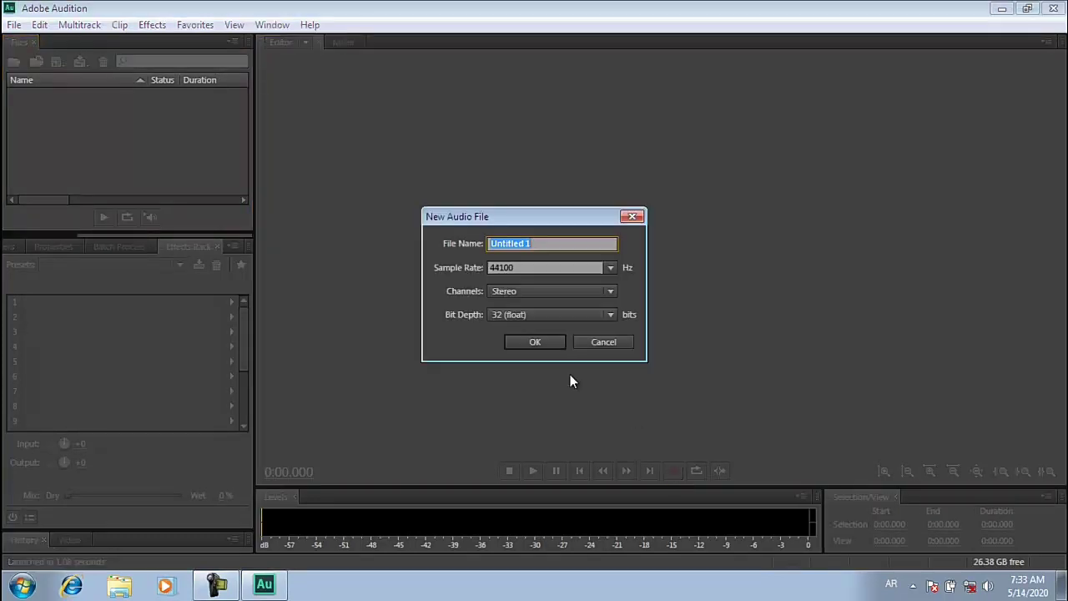
click(536, 343)
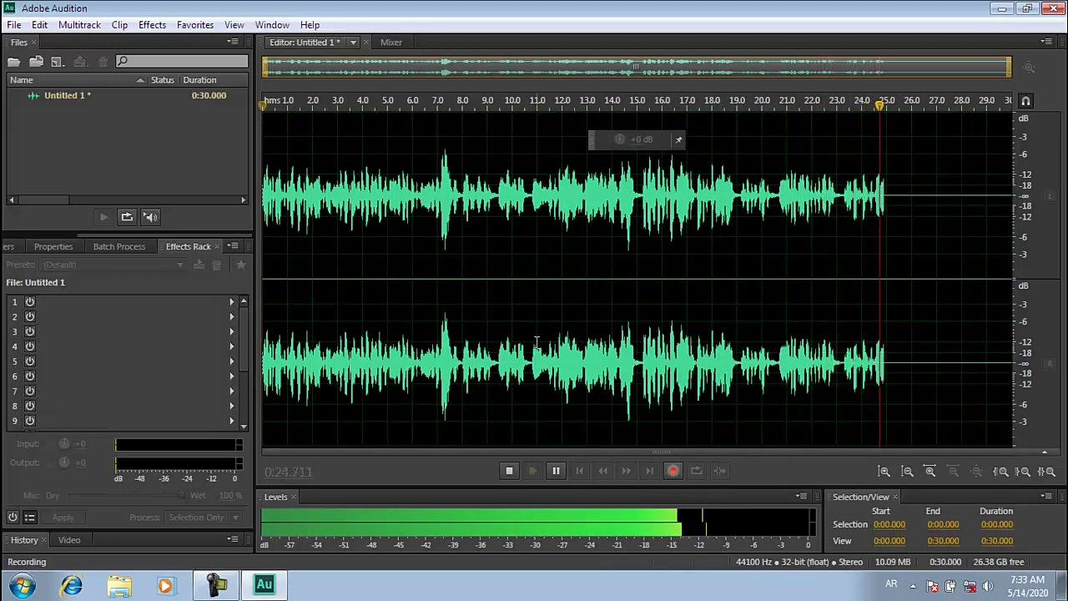
key(space)
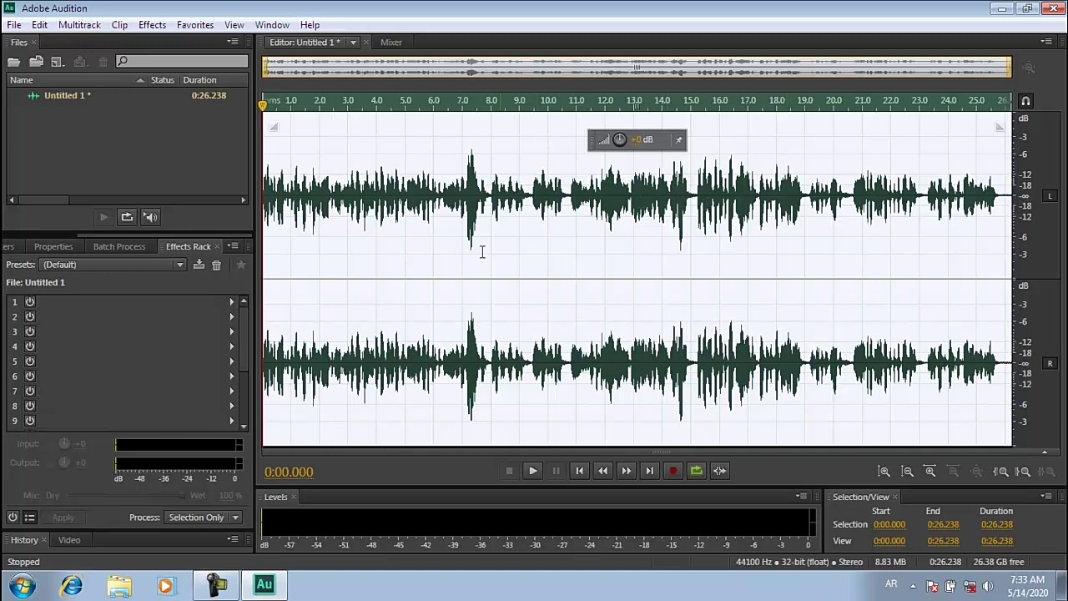
Delete the section of the recording from about 6.2 s to 9.4 s
click(449, 258)
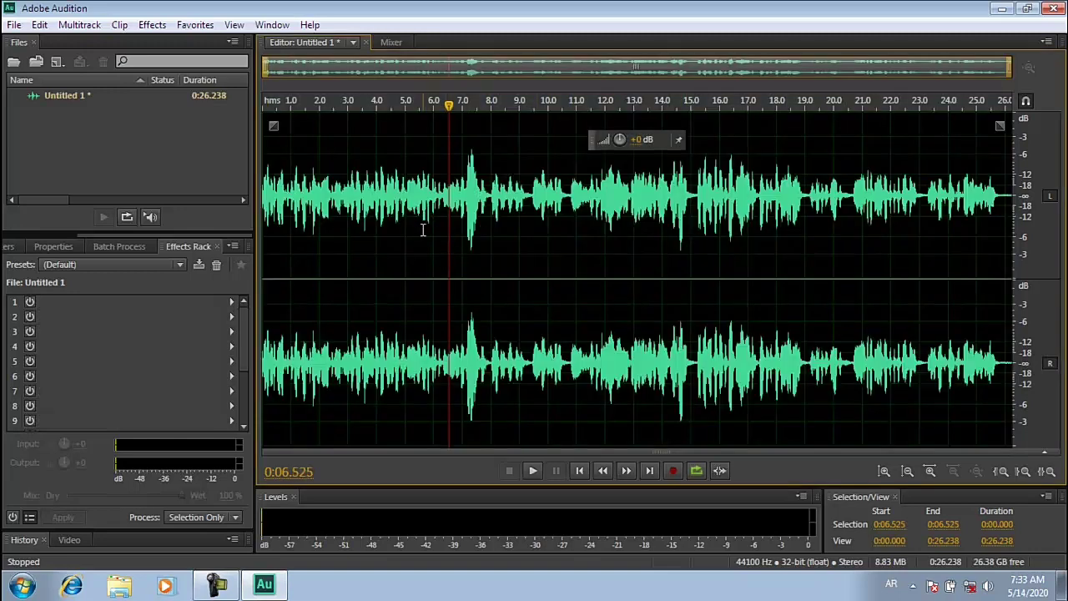
drag(441, 229, 529, 244)
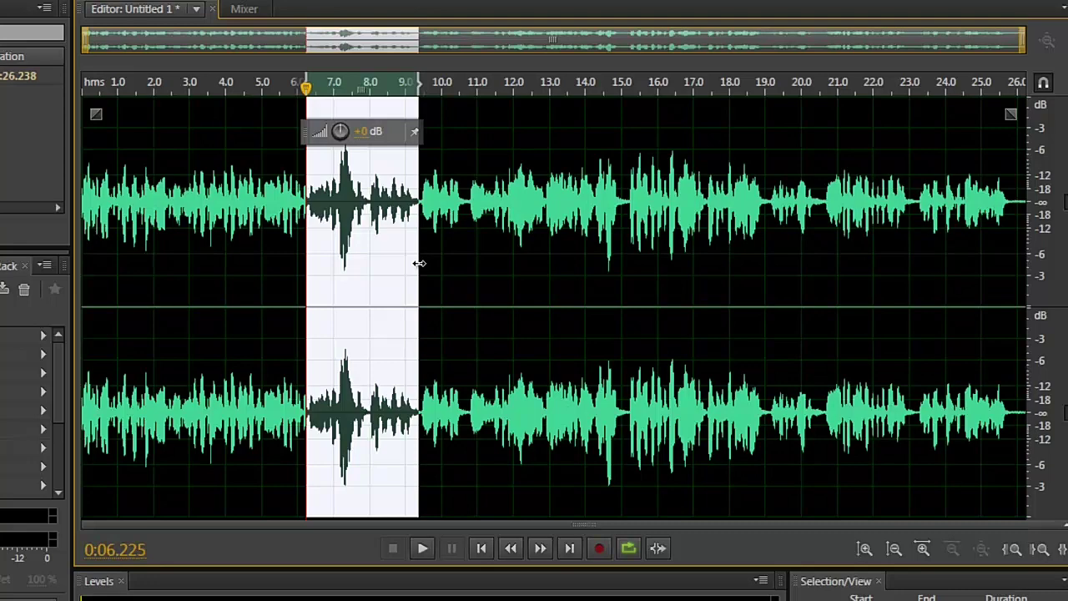
right_click(370, 262)
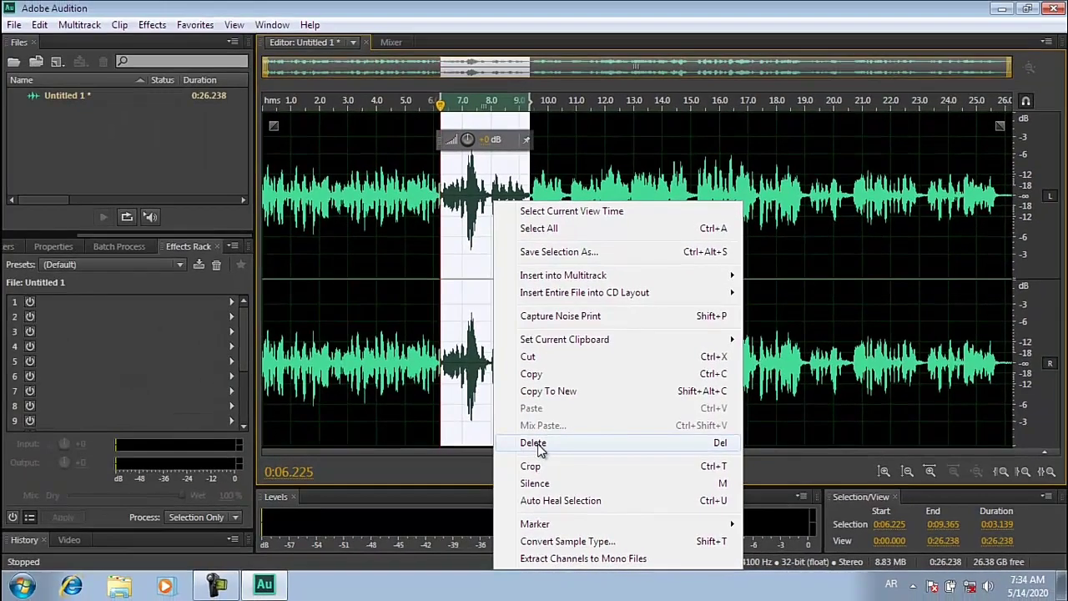
click(534, 443)
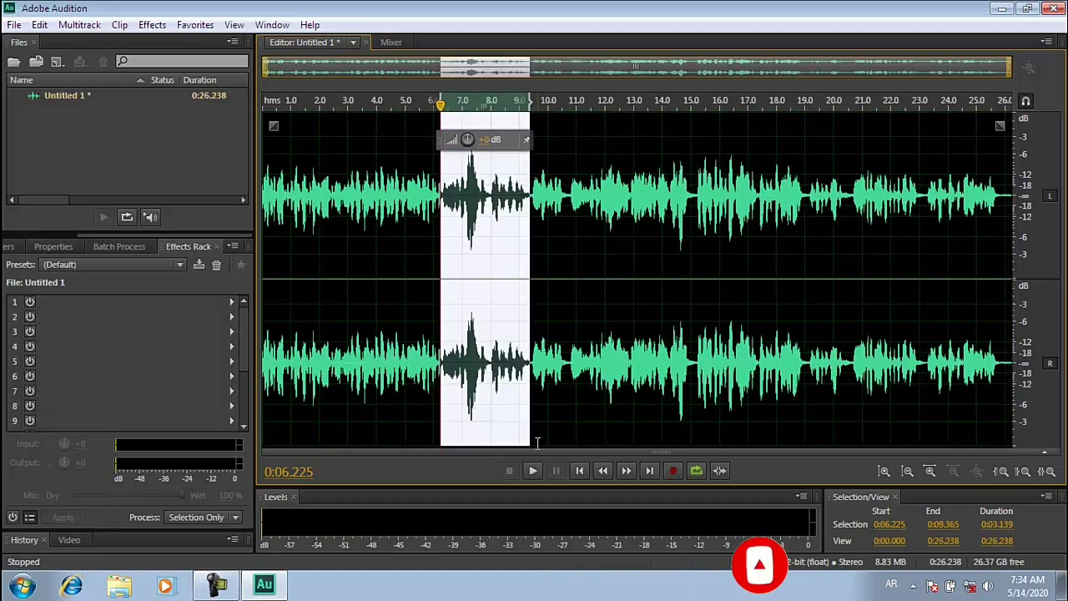
key(ctrl+v)
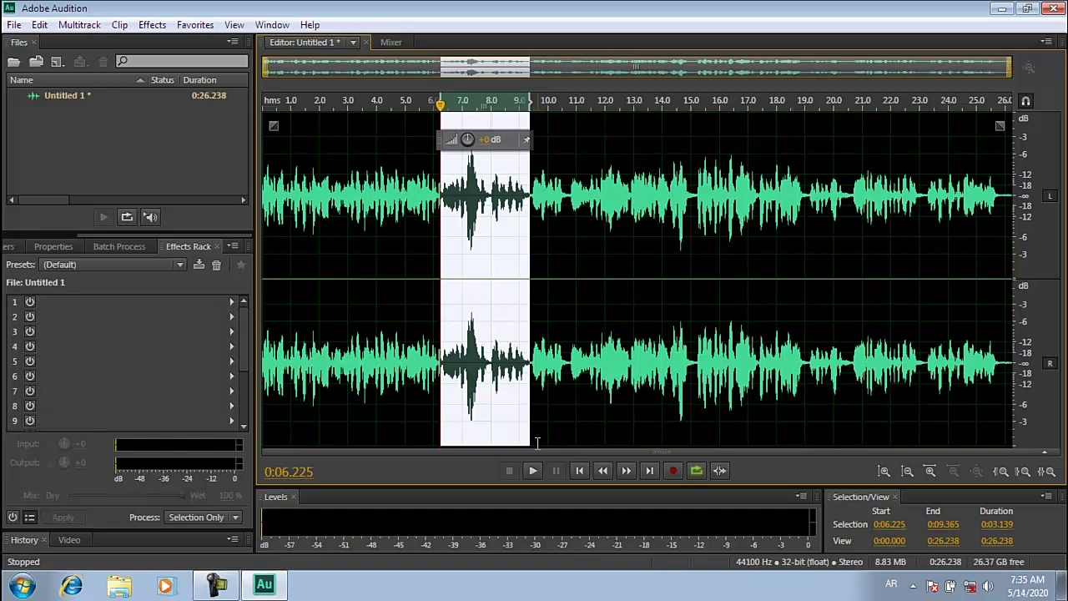
right_click(472, 294)
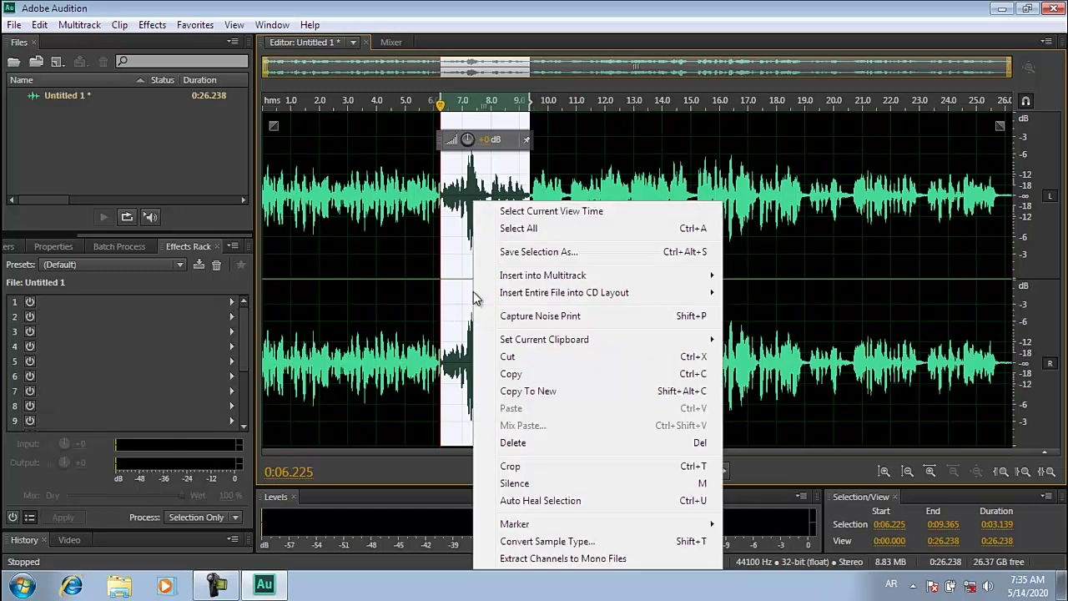
click(513, 444)
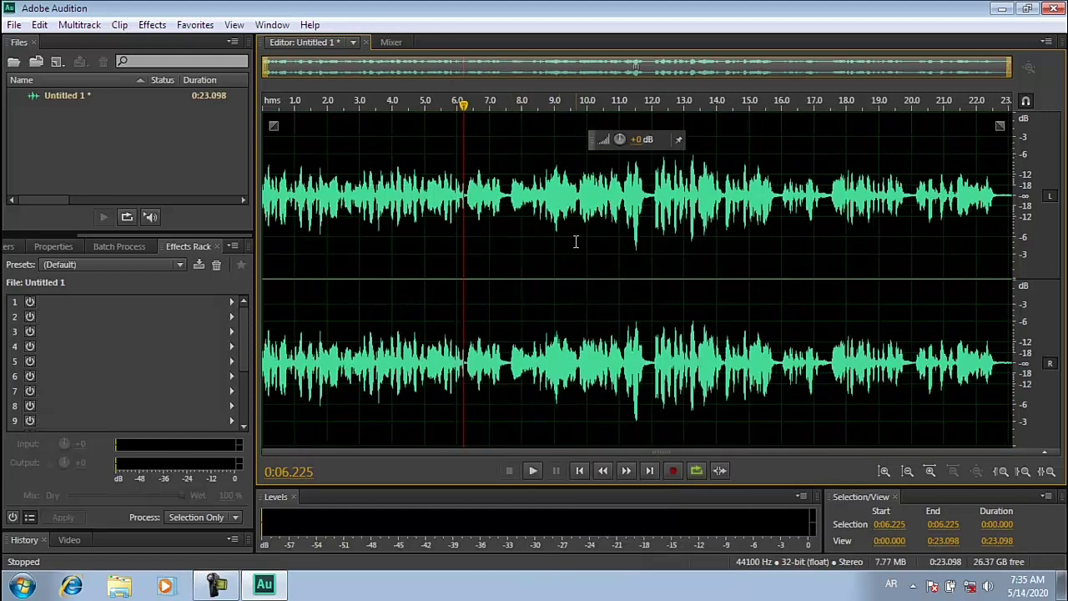
Cut the section from about 7.5 s to 12.0 s and paste it near the start of the recording, at about 0.27 s
drag(652, 192, 506, 282)
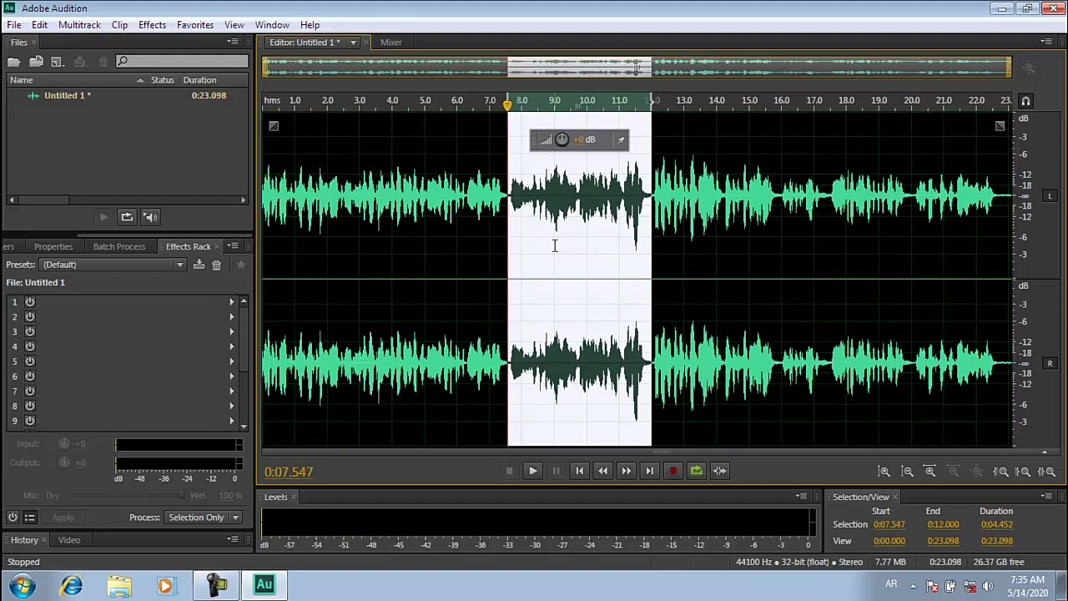
key(shift+h)
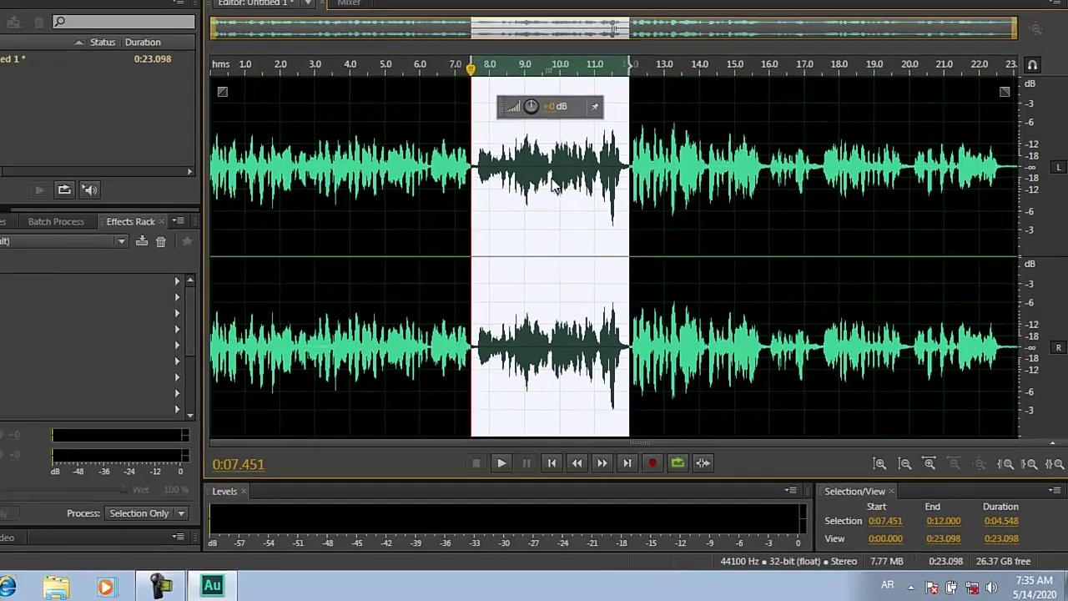
right_click(579, 208)
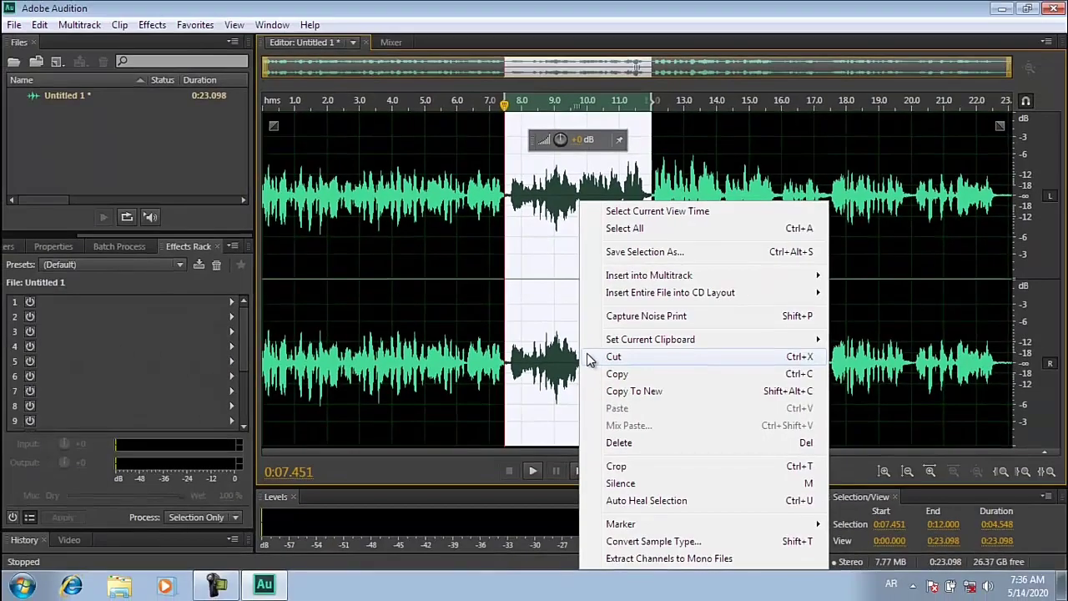
click(279, 267)
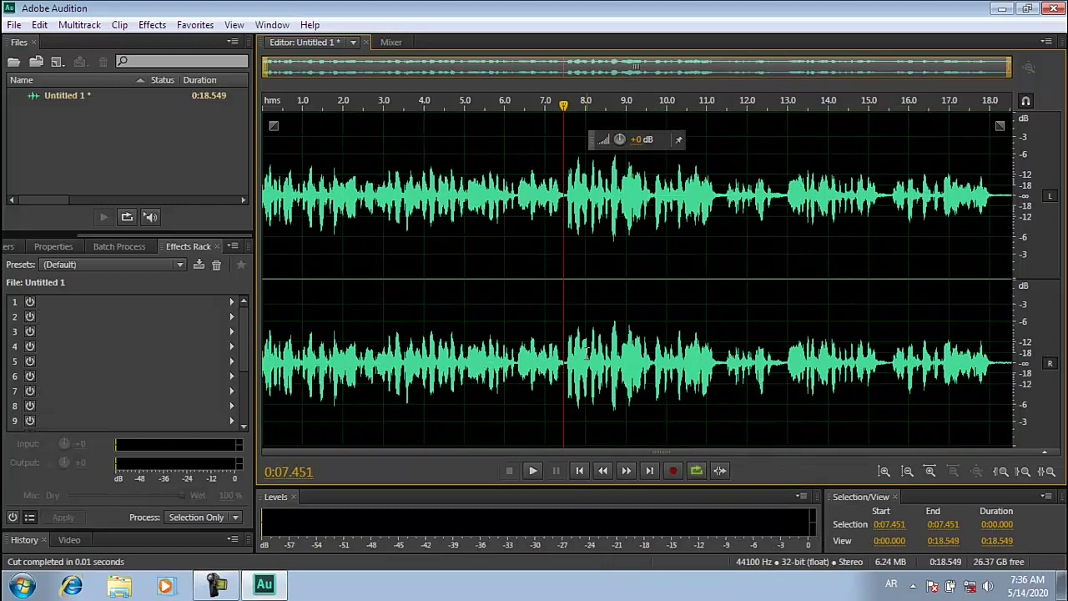
click(273, 210)
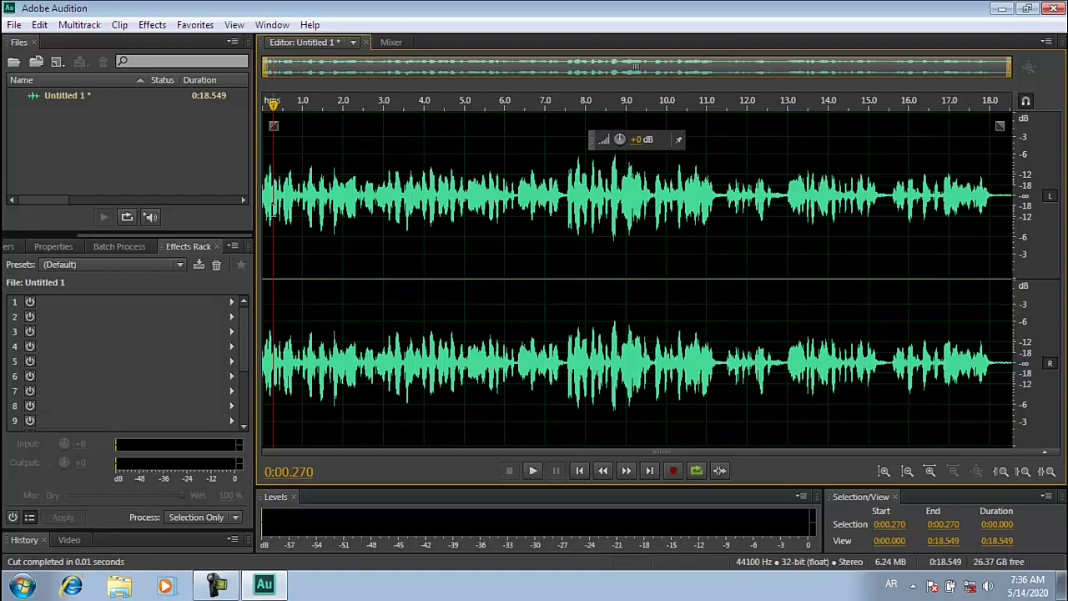
right_click(273, 208)
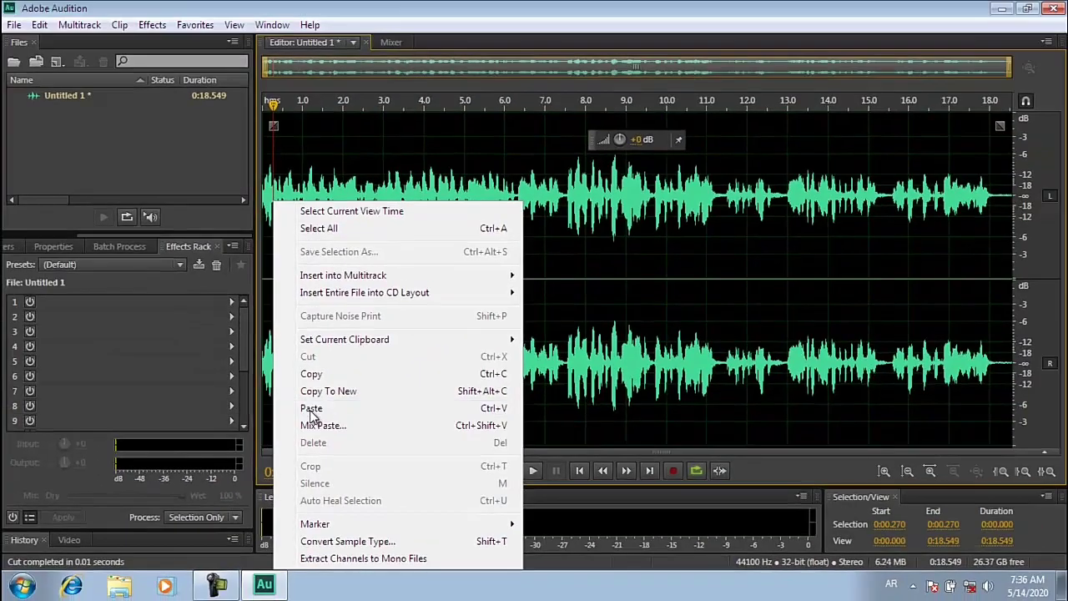
click(351, 327)
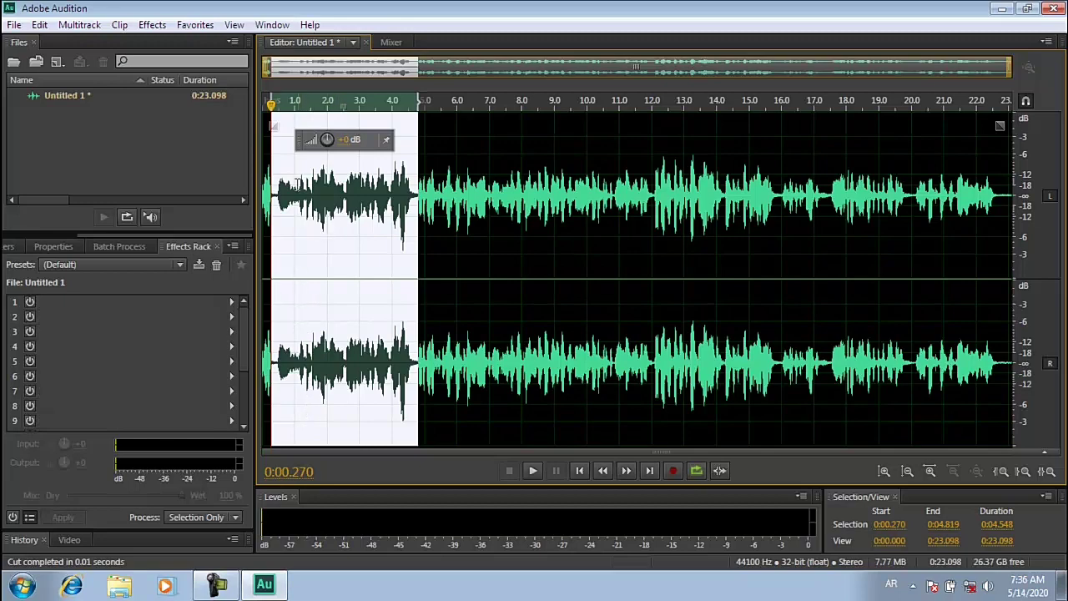
Copy the section from 1.0 s to about 8.3 s and paste the duplicate at about 8.6 s
drag(296, 185, 531, 217)
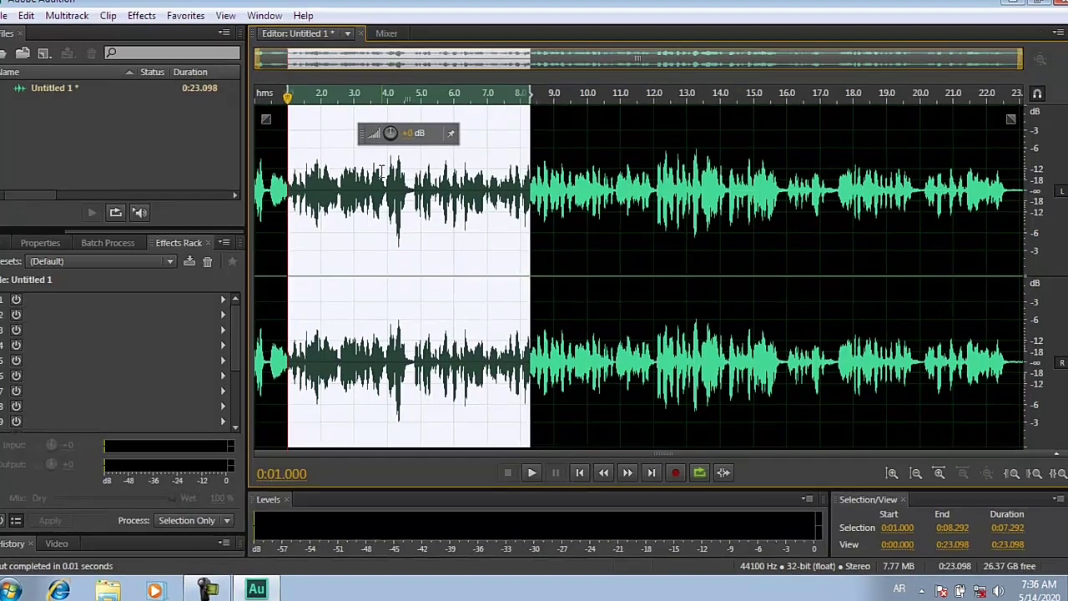
right_click(387, 176)
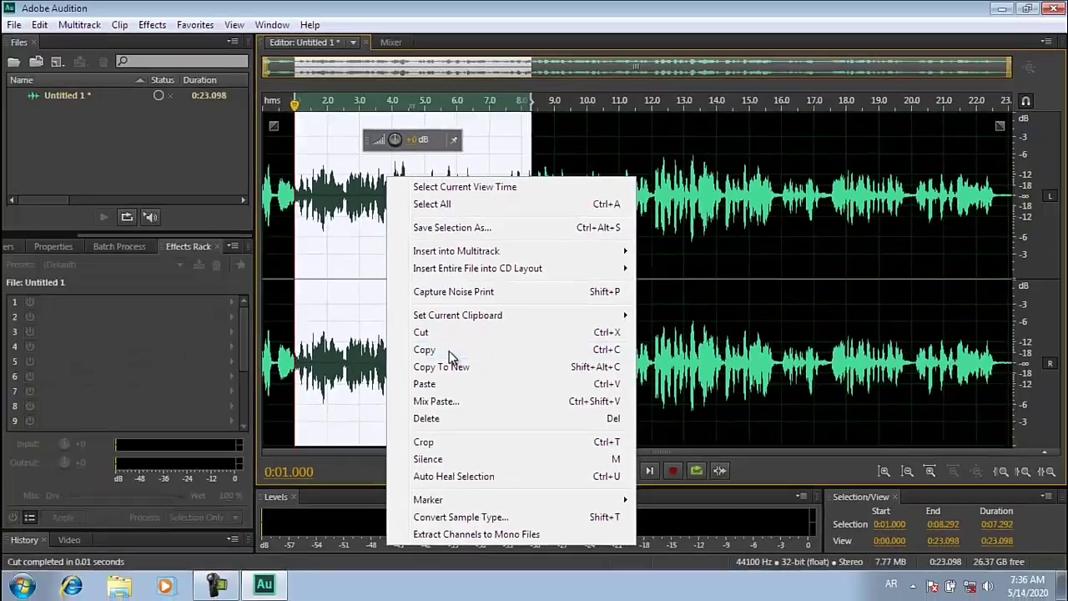
click(449, 350)
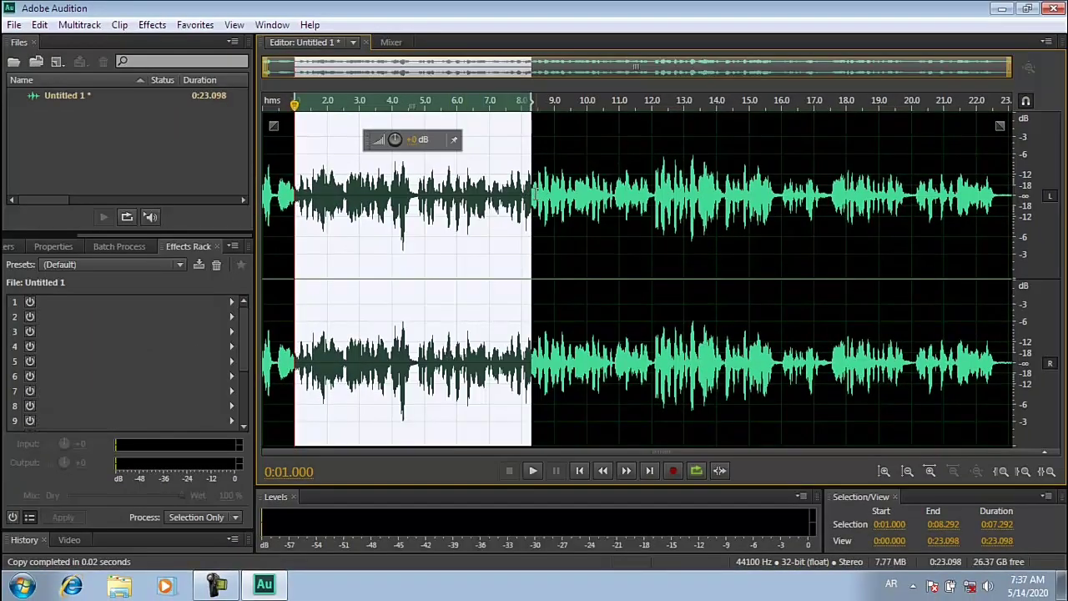
click(540, 197)
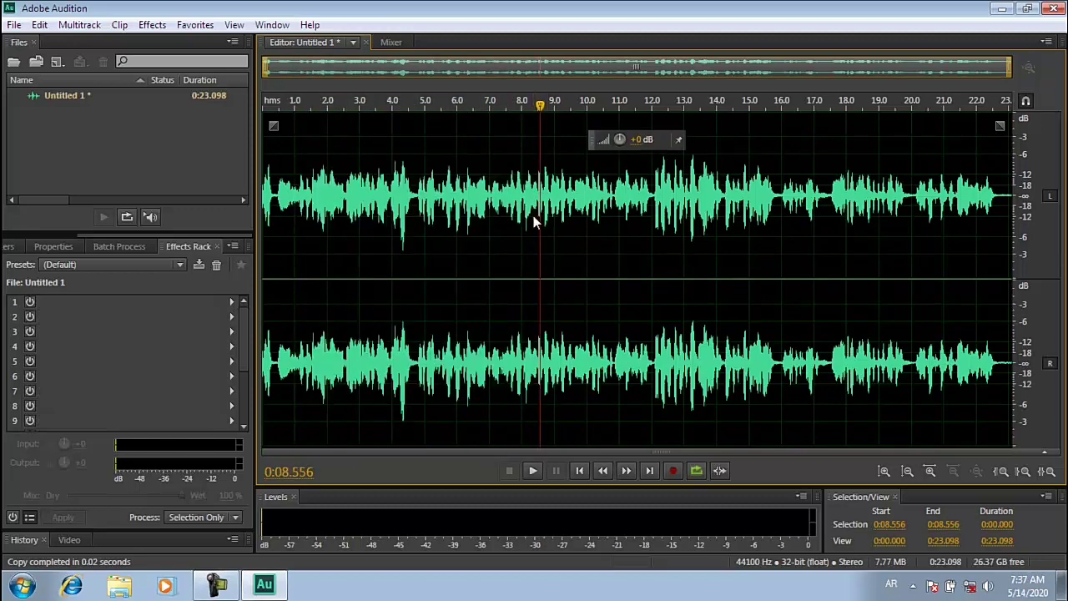
right_click(533, 215)
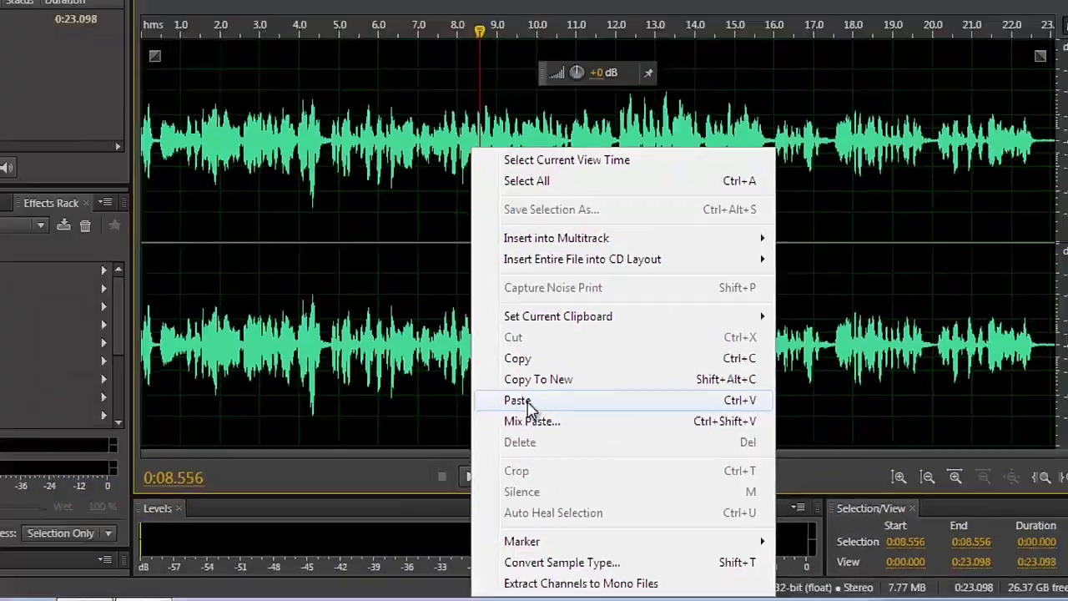
click(321, 382)
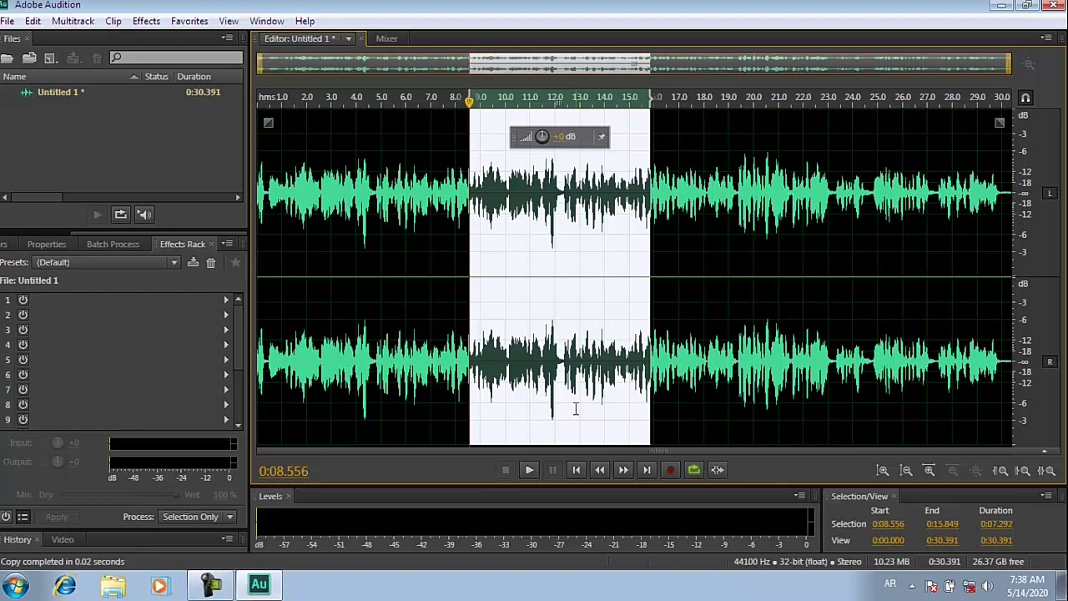
Delete the section from 19.0 s to about 24.7 s and undo the deletion
click(587, 307)
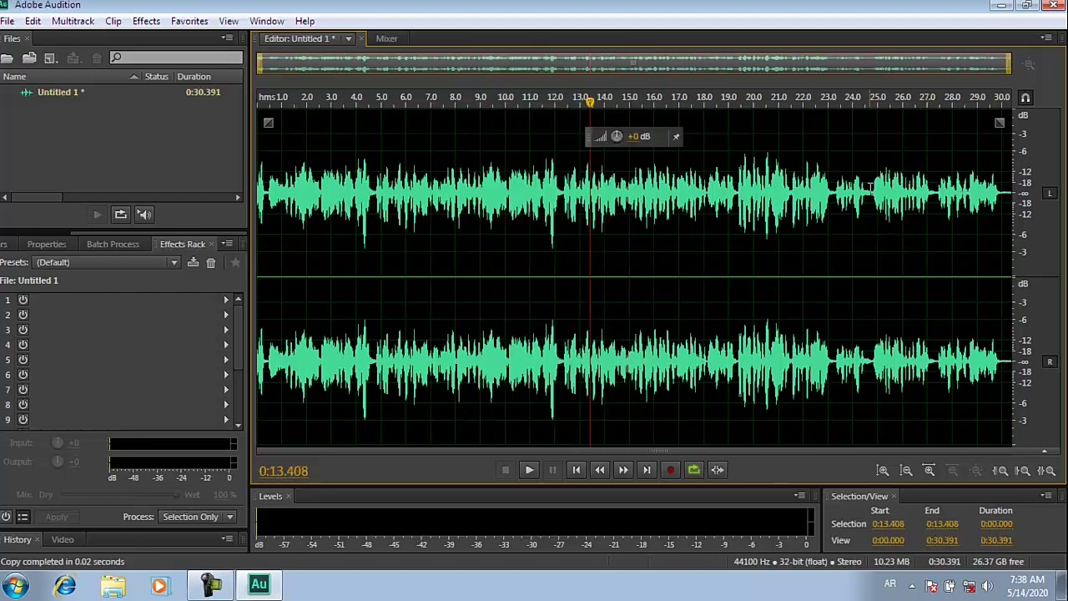
drag(871, 197, 728, 338)
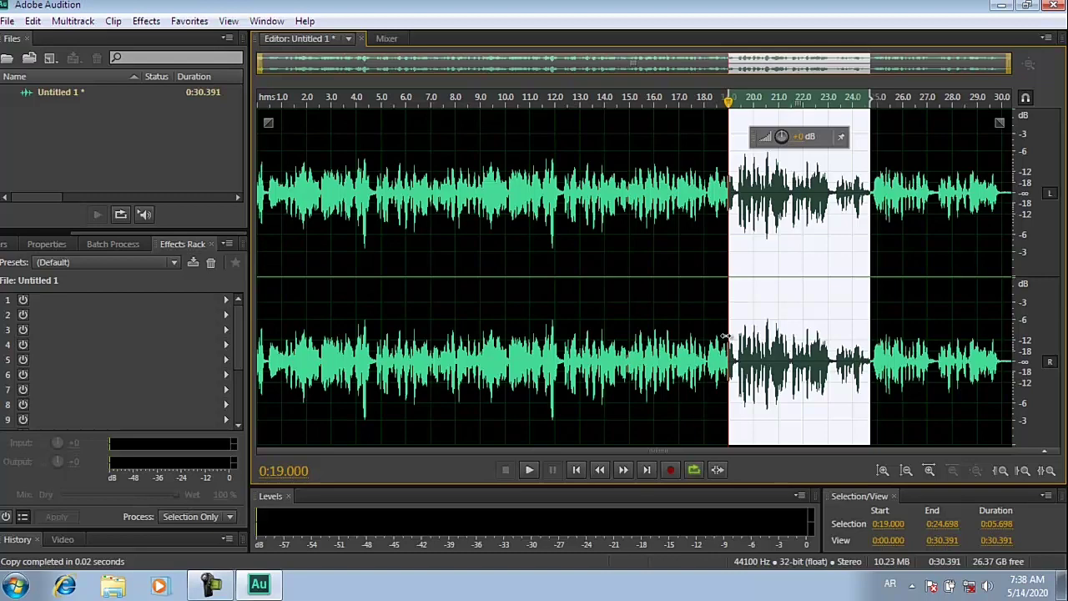
right_click(770, 241)
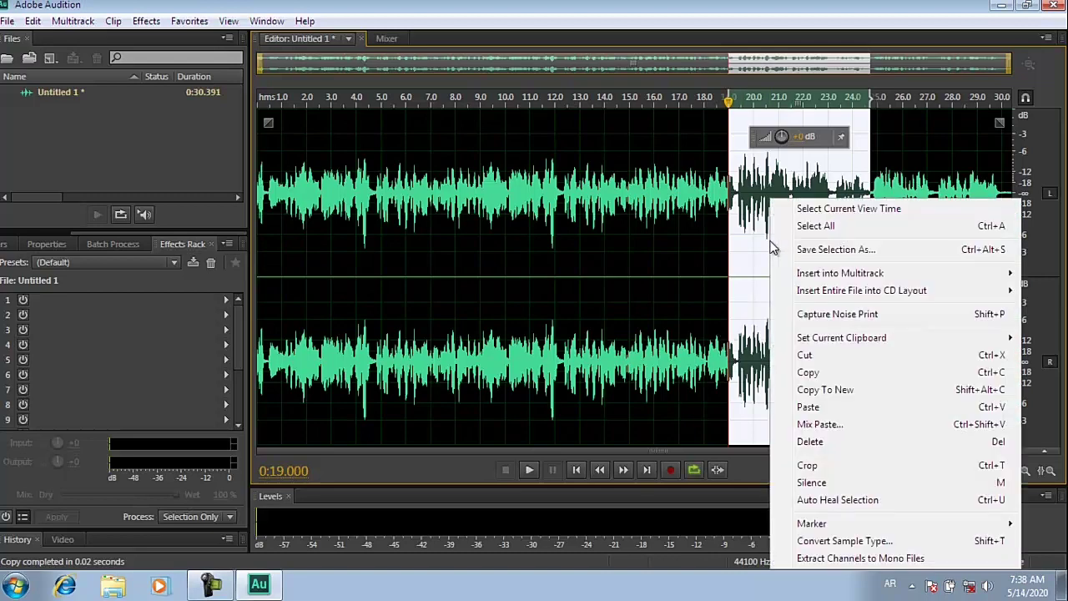
click(808, 441)
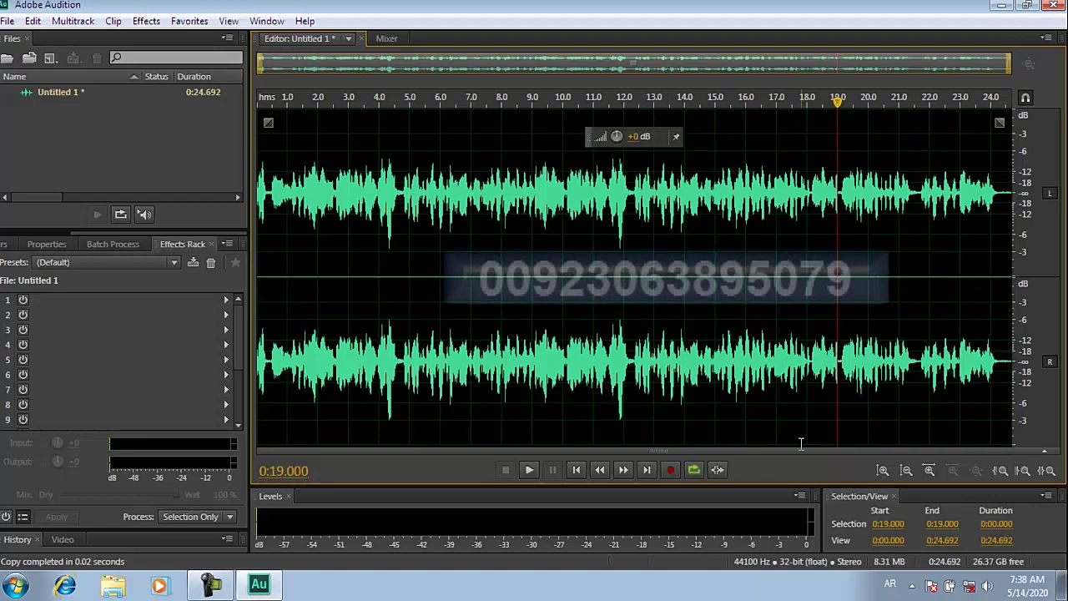
key(ctrl+z)
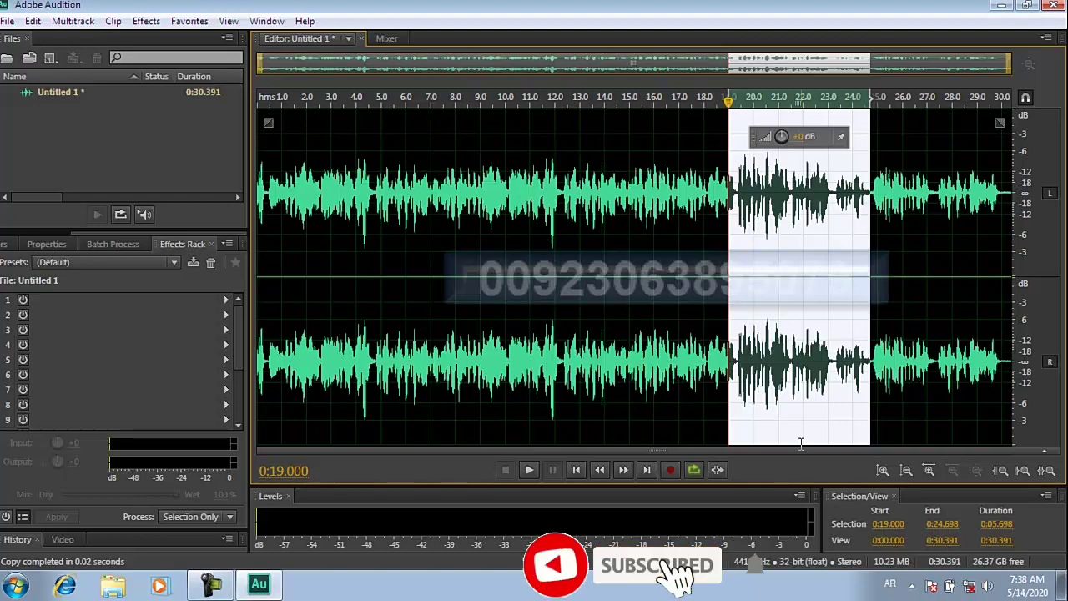
Cut the selected section and paste it back in place at 19.0 s, and copy it to the clipboard
key(ctrl+x)
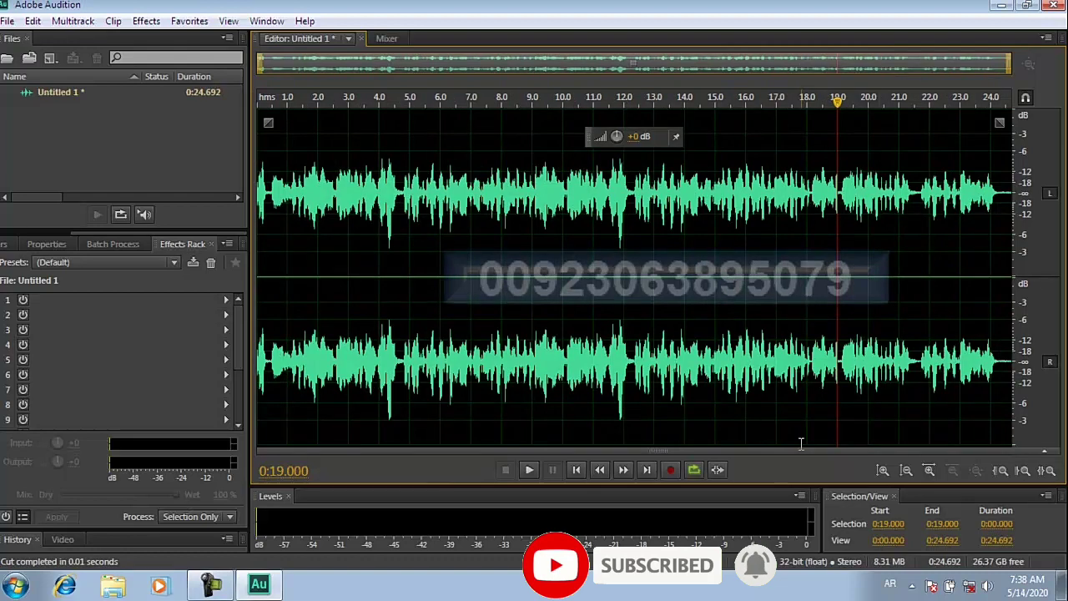
key(ctrl+v)
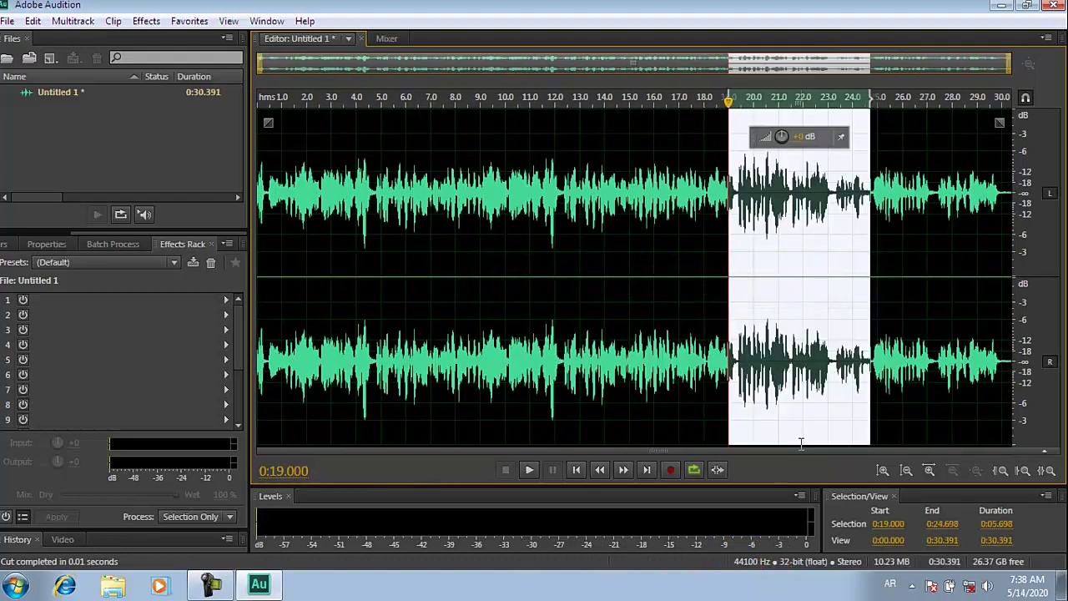
key(ctrl+c)
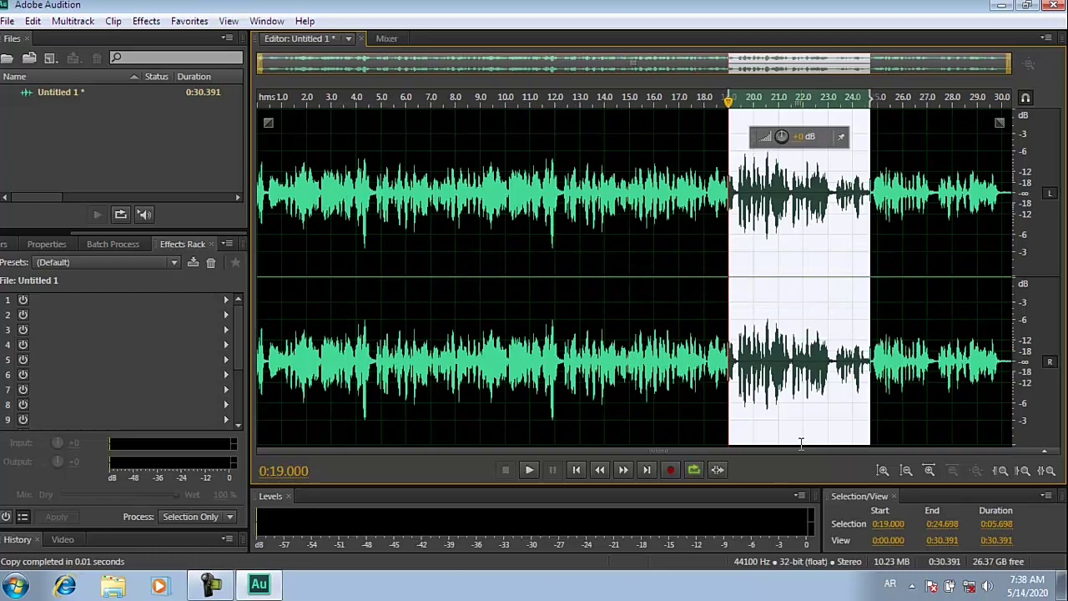